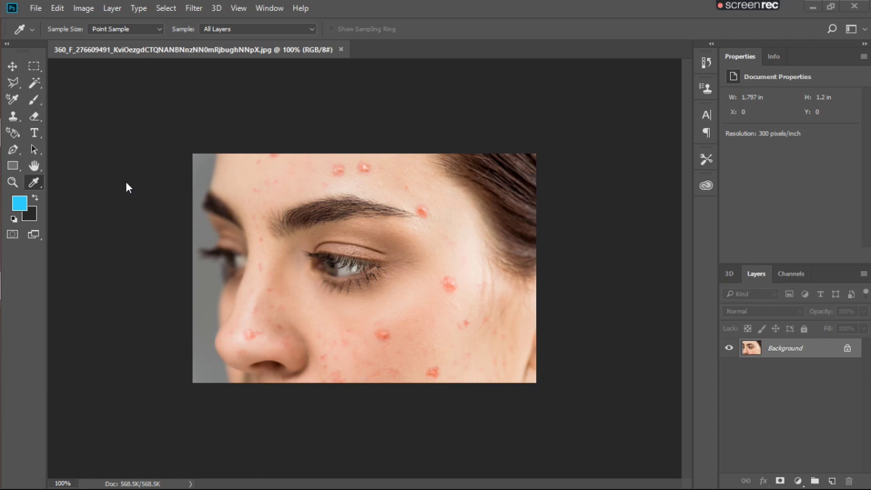
Step: Browse the extra-tools list and toolbar customization, closing it without changes
left_click(39, 180)
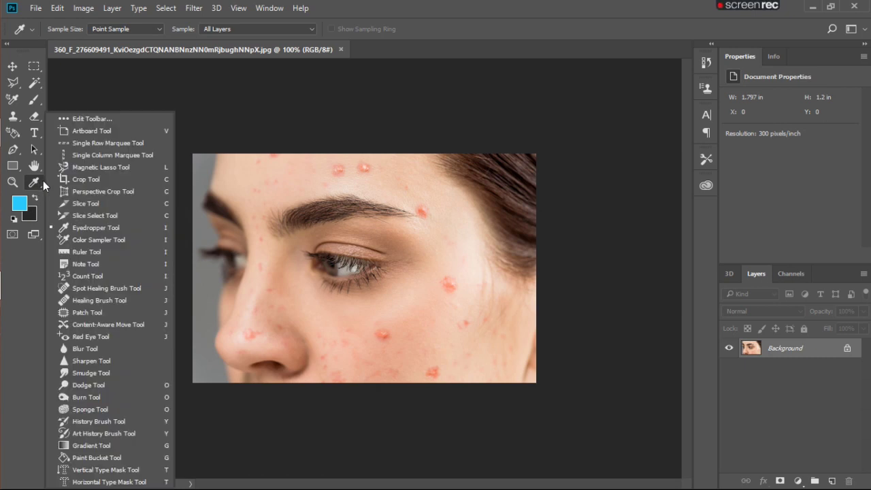
left_click(95, 118)
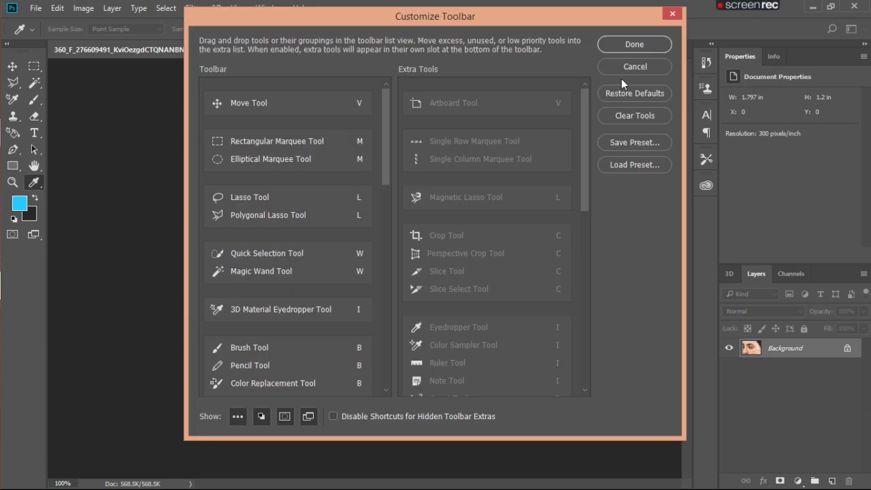
left_click_drag(583, 186, 583, 313)
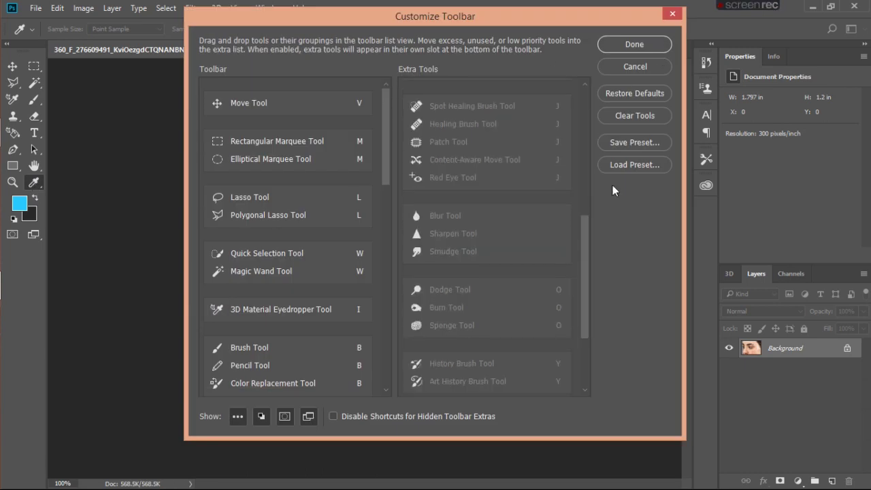
left_click(669, 14)
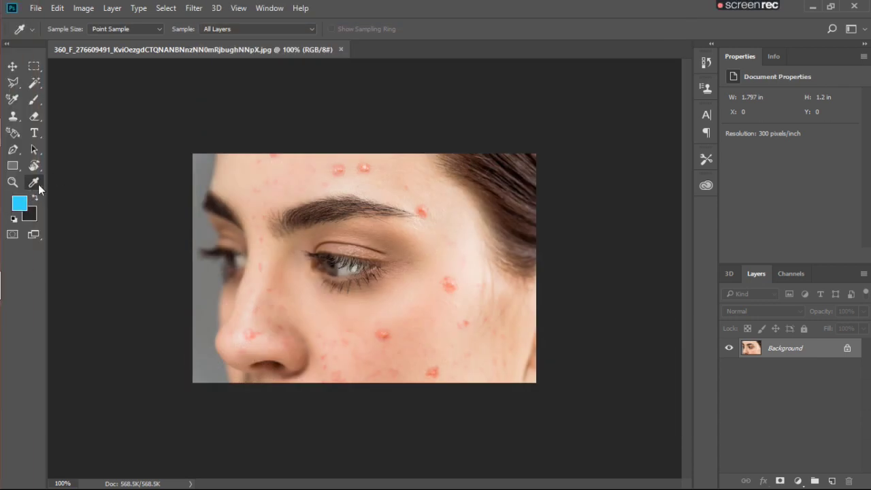
Step: Switch to the Spot Healing Brush Tool and zoom the image to 200%
right_click(40, 181)
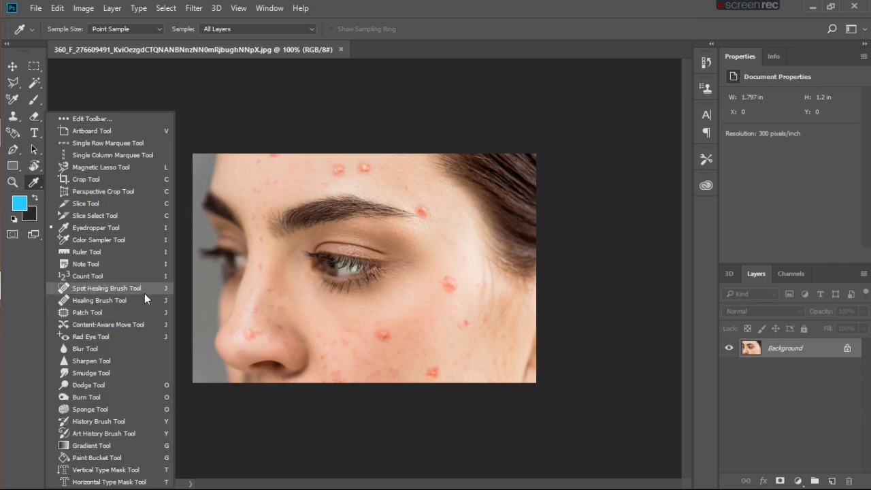
left_click(126, 287)
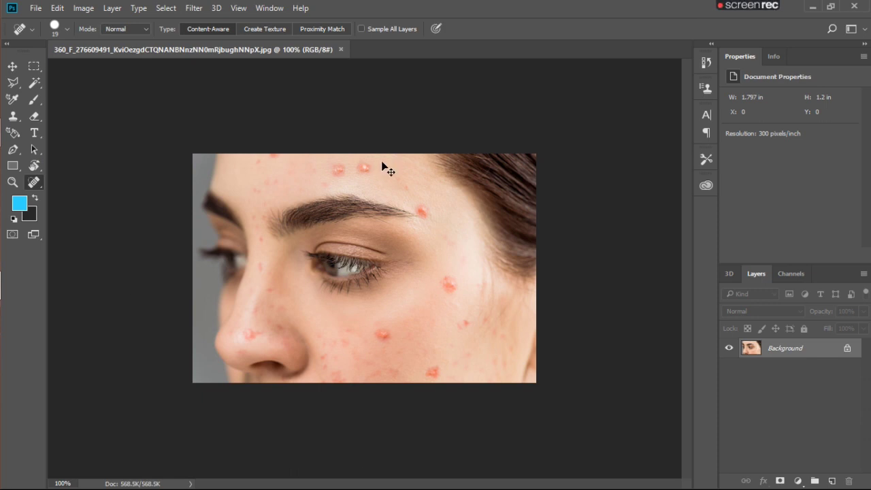
key("ctrl+plus")
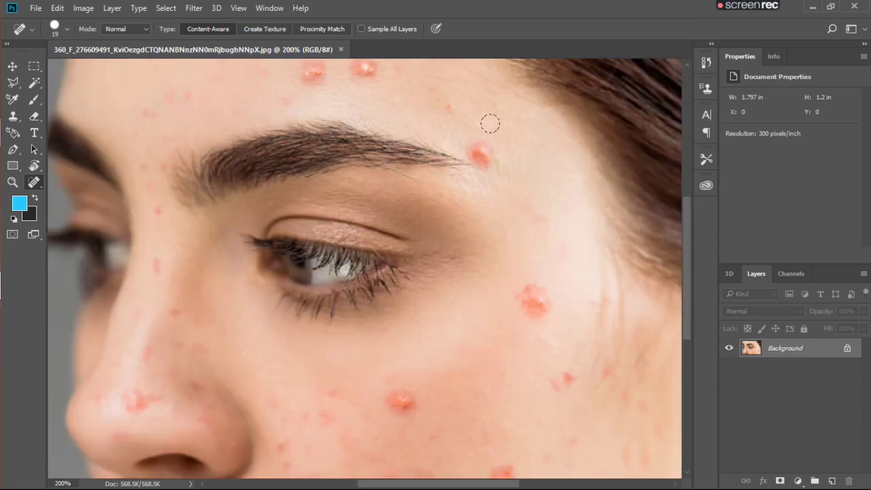
Step: Heal the blemishes at the eyebrow's end, on the forehead and across the upper cheek
left_click_drag(445, 130, 491, 158)
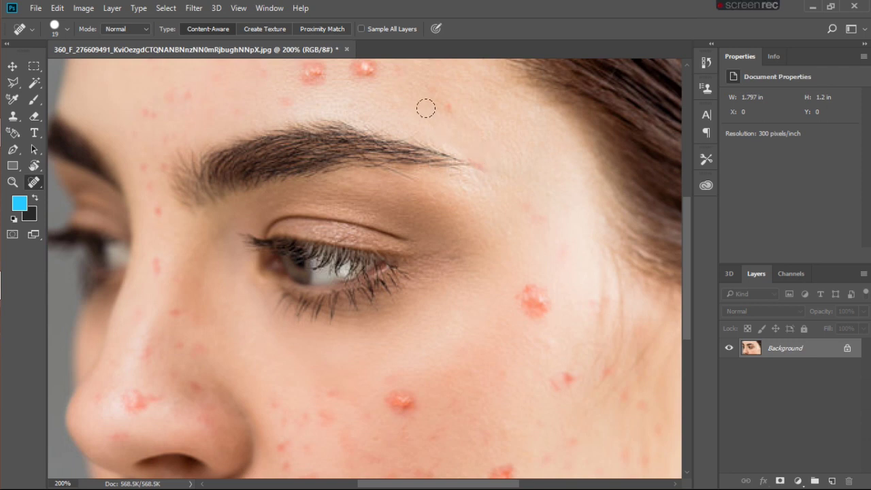
left_click_drag(424, 105, 451, 111)
left_click_drag(515, 261, 537, 299)
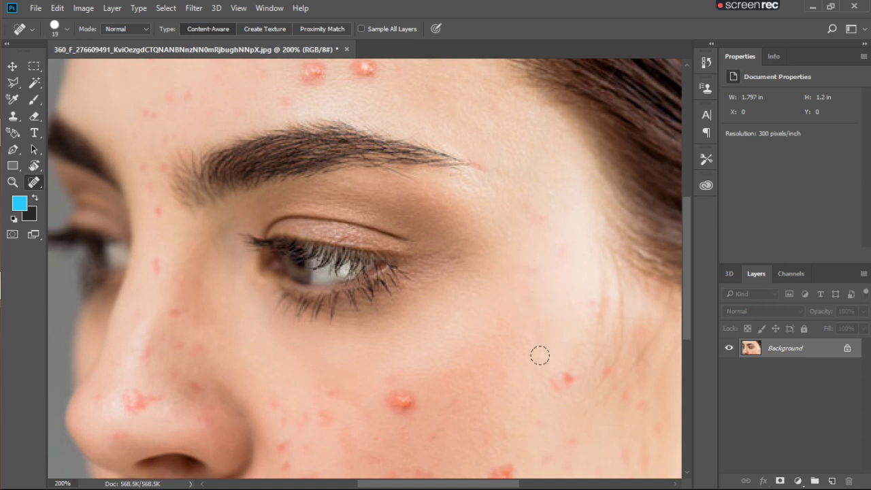
left_click_drag(546, 366, 561, 387)
left_click_drag(546, 378, 567, 408)
left_click_drag(592, 351, 647, 408)
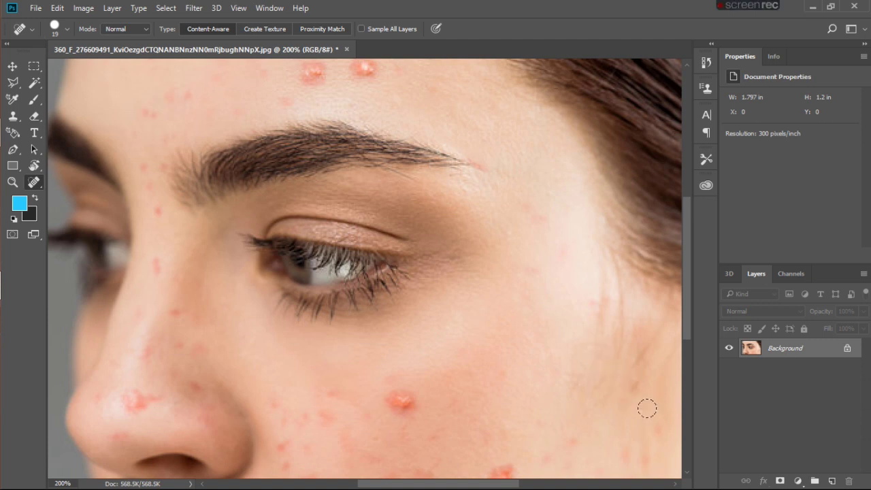
Step: Heal the pimple and spot clusters on the lower cheek and beside the nose
left_click_drag(538, 426, 533, 447)
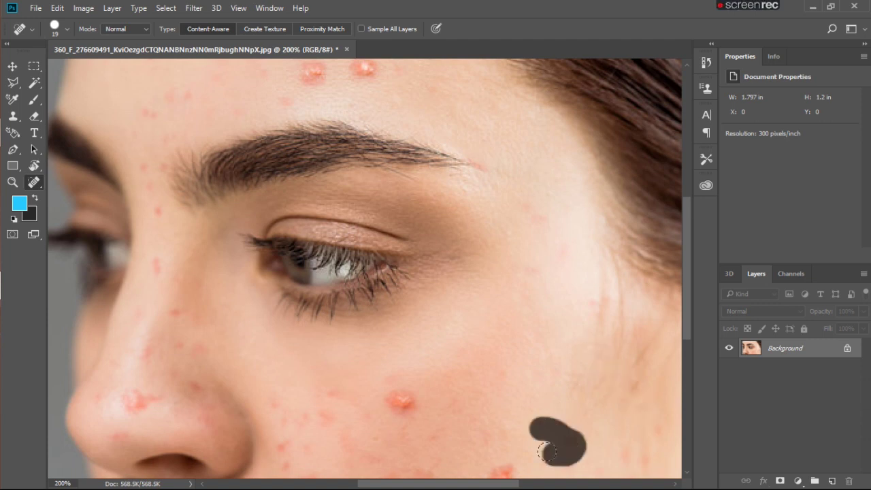
left_click_drag(441, 406, 384, 400)
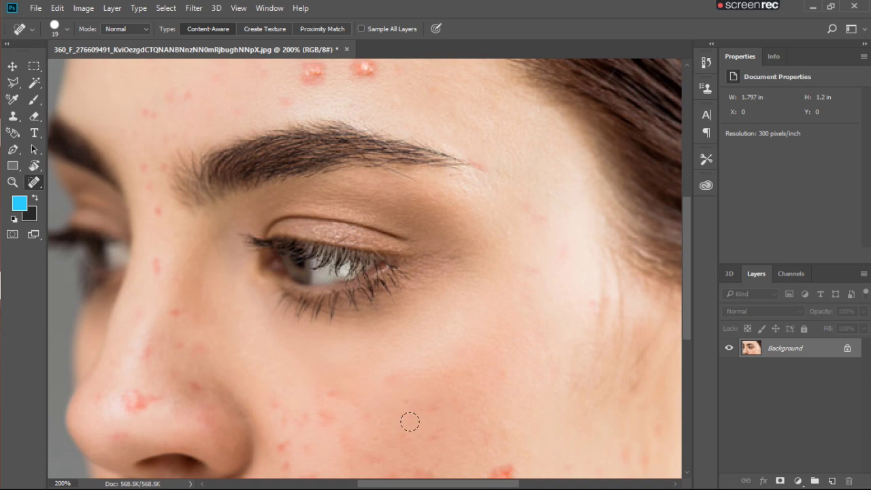
left_click_drag(527, 352, 462, 367)
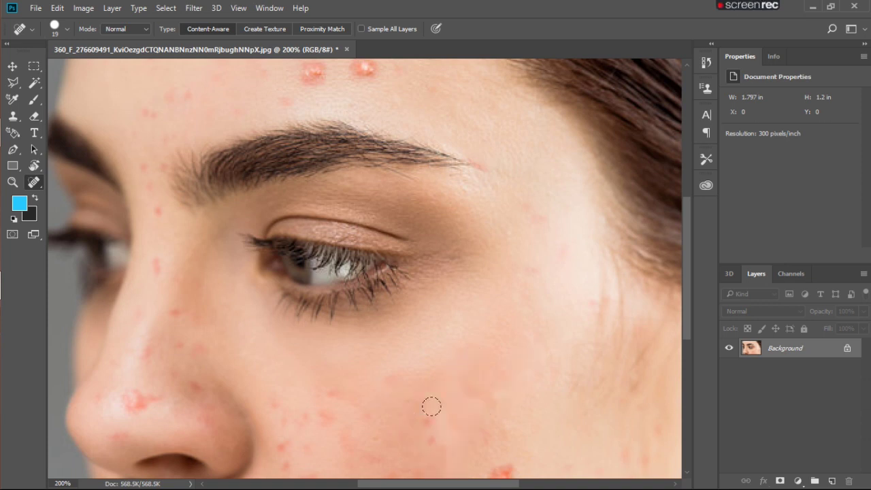
left_click_drag(521, 451, 493, 472)
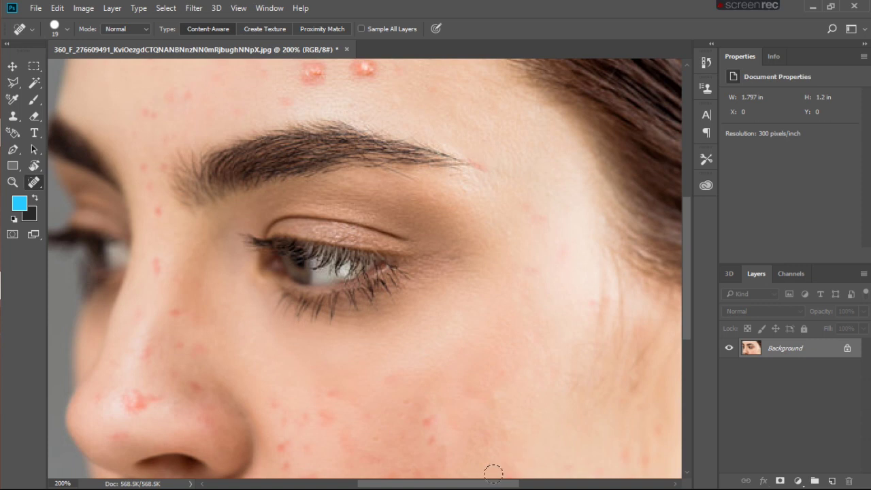
left_click_drag(466, 445, 398, 456)
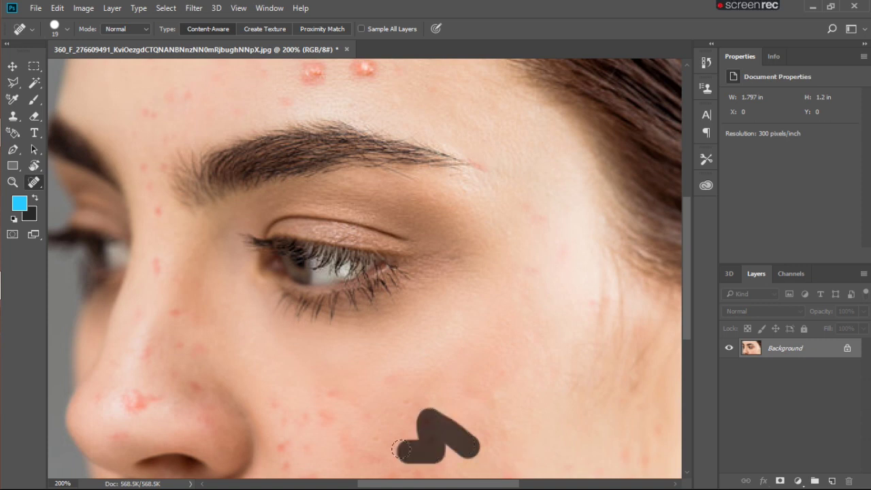
left_click_drag(295, 379, 315, 416)
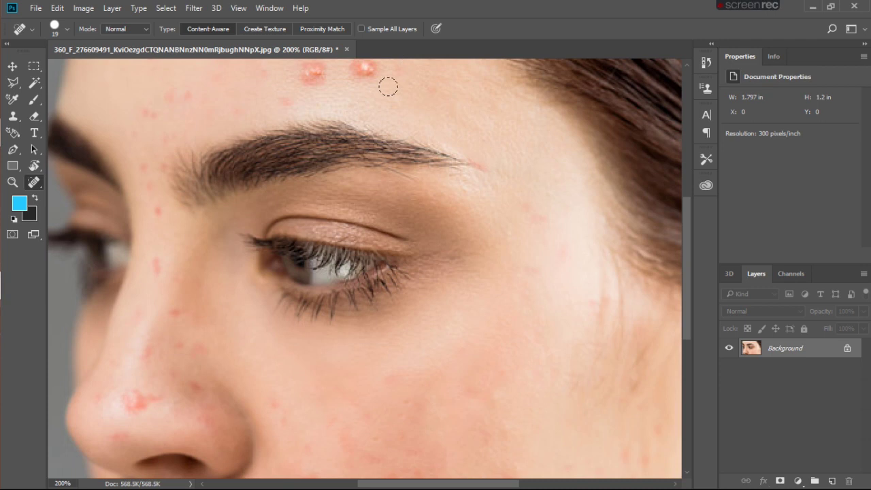
Step: Heal the pimples across the upper forehead and beside the inner eyebrow
left_click_drag(387, 87, 348, 68)
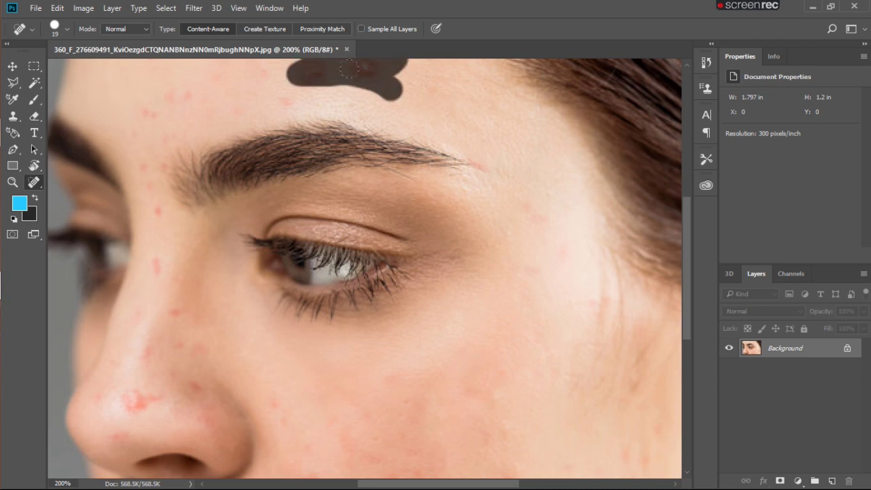
left_click_drag(303, 88, 275, 60)
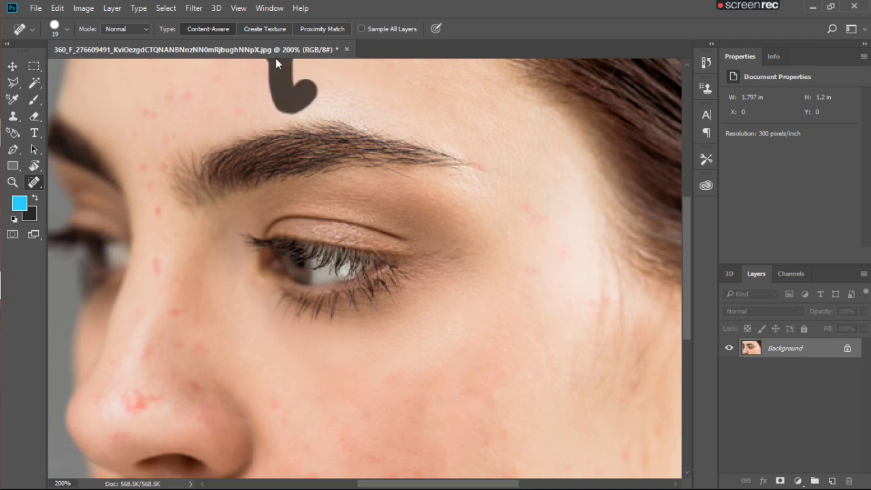
left_click_drag(214, 100, 275, 60)
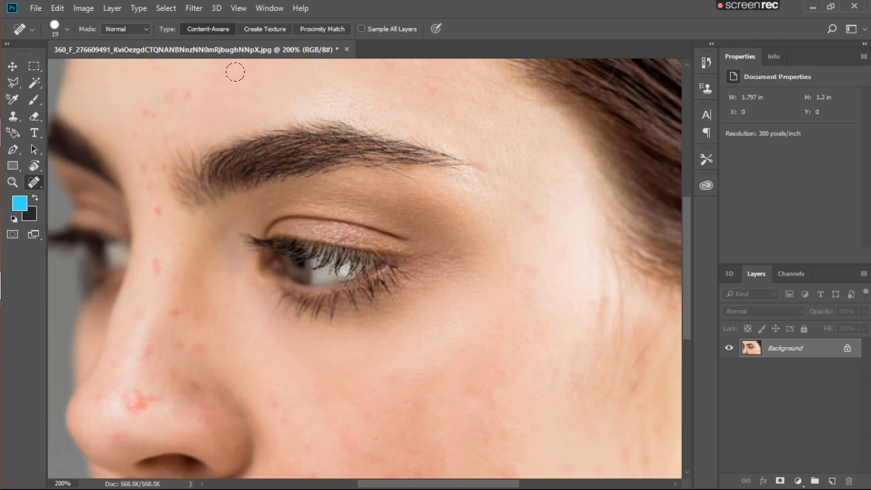
left_click_drag(214, 81, 151, 169)
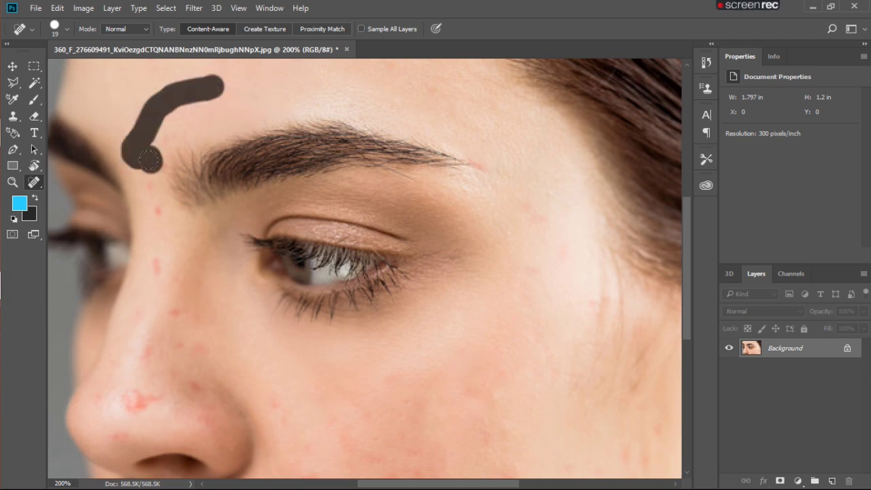
left_click_drag(179, 128, 137, 175)
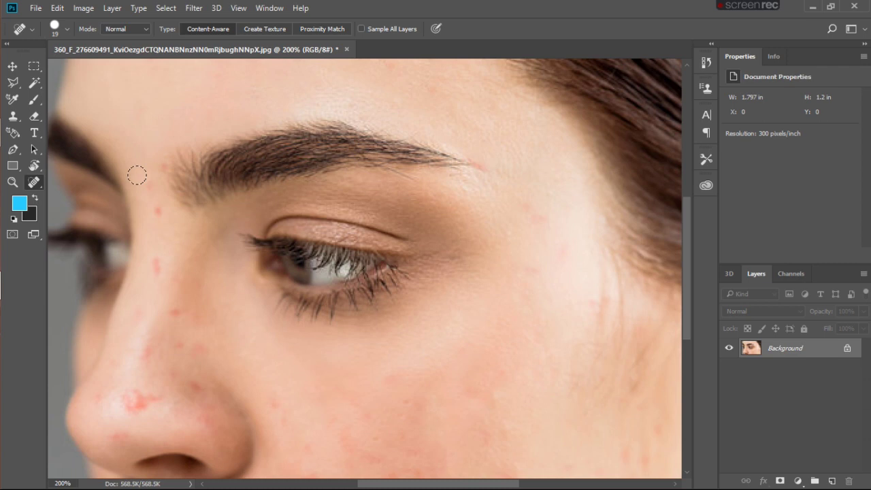
Step: Heal the red spots from the nose bridge down to the nose tip
left_click_drag(146, 250, 148, 200)
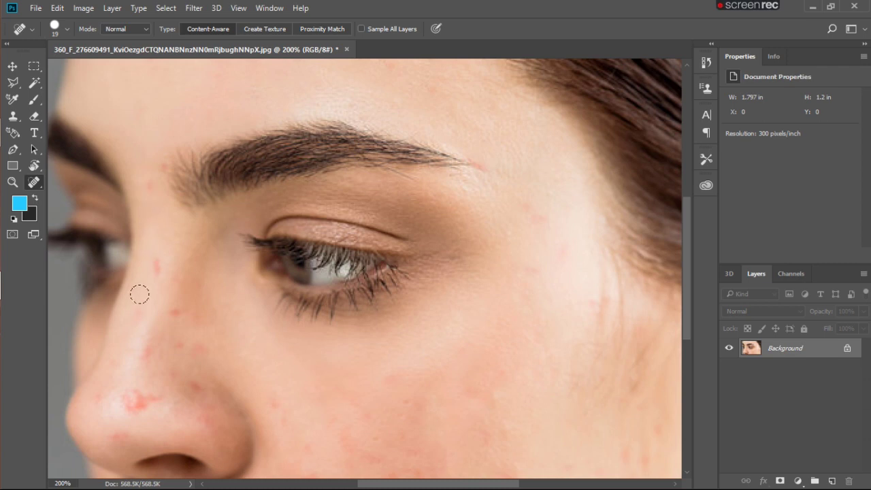
left_click_drag(140, 303, 163, 165)
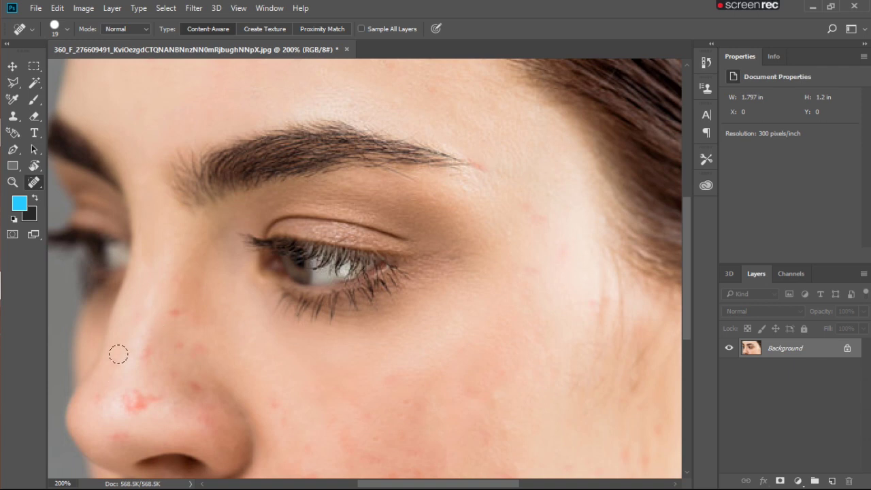
mouse_move(118, 354)
left_mouse_down()
mouse_move(147, 405)
mouse_move(194, 345)
left_mouse_up()
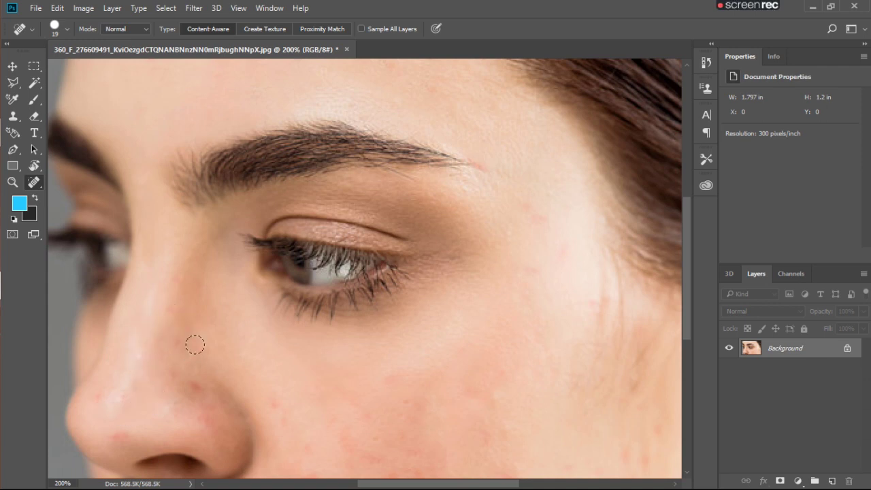
mouse_move(99, 424)
left_mouse_down()
mouse_move(98, 384)
mouse_move(113, 450)
left_mouse_up()
Step: Heal the red spots on the forehead above the brow and upper-left forehead
mouse_move(689, 270)
left_mouse_down()
mouse_move(689, 221)
mouse_move(689, 229)
left_mouse_up()
left_click_drag(331, 186, 449, 229)
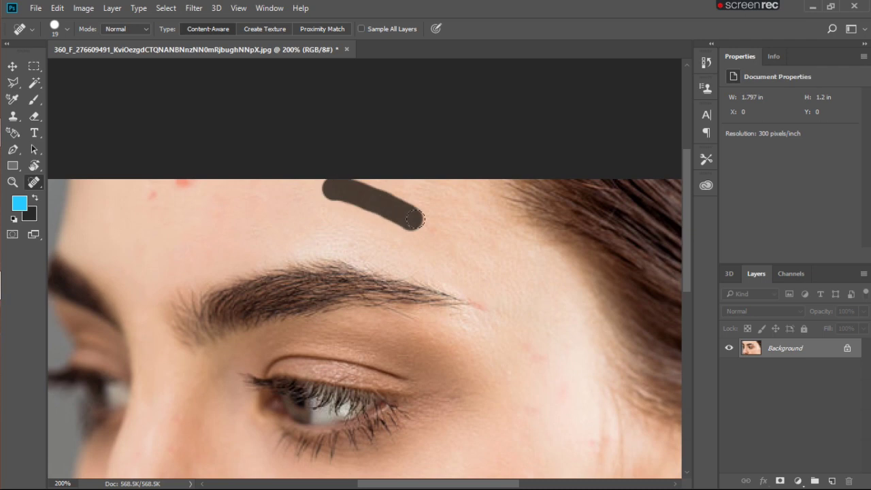
left_click_drag(107, 209, 201, 184)
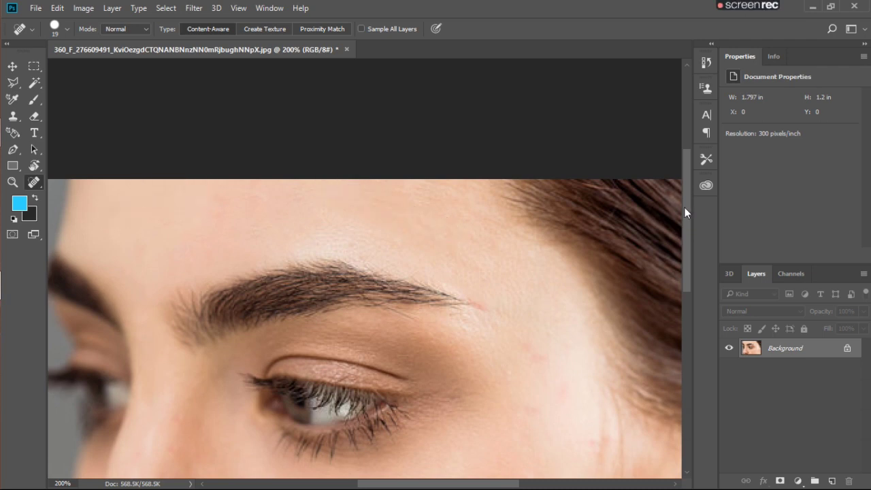
Step: Heal the remaining small spots along the lower cheek near the nose
left_click_drag(684, 206, 700, 288)
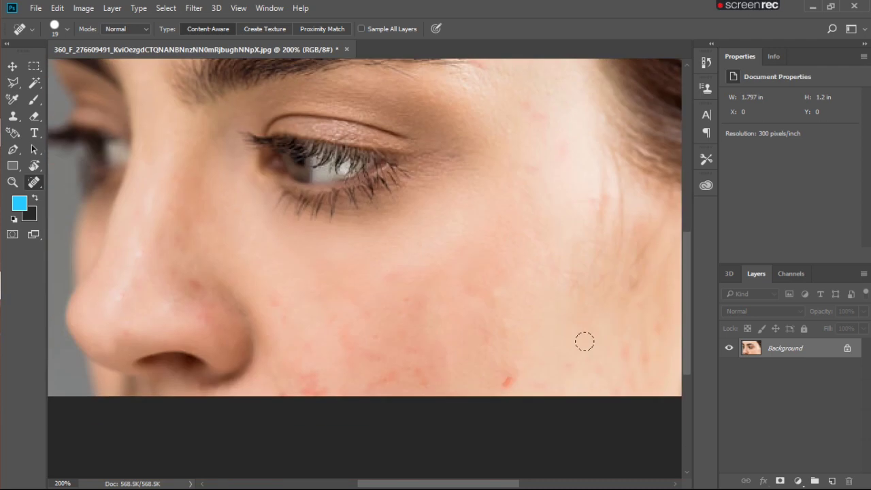
mouse_move(563, 381)
left_mouse_down()
mouse_move(320, 379)
mouse_move(423, 306)
left_mouse_up()
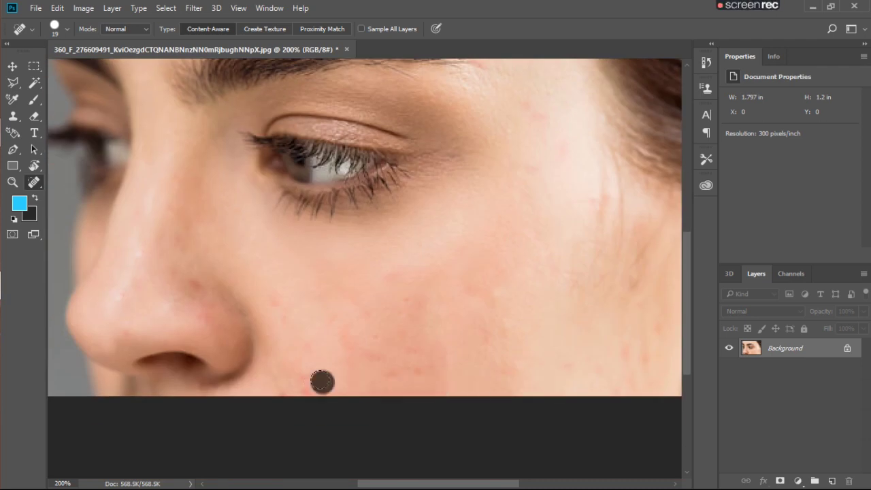
left_click_drag(389, 385, 422, 354)
left_click(395, 376)
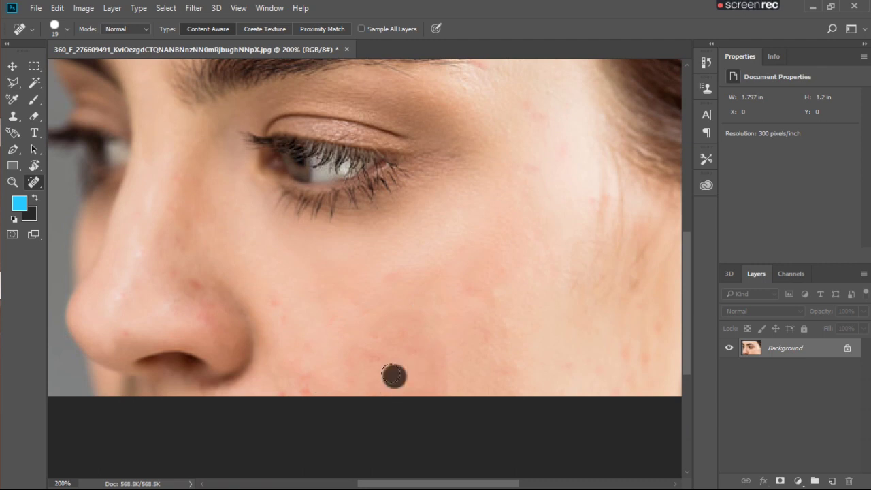
left_click_drag(294, 381, 303, 391)
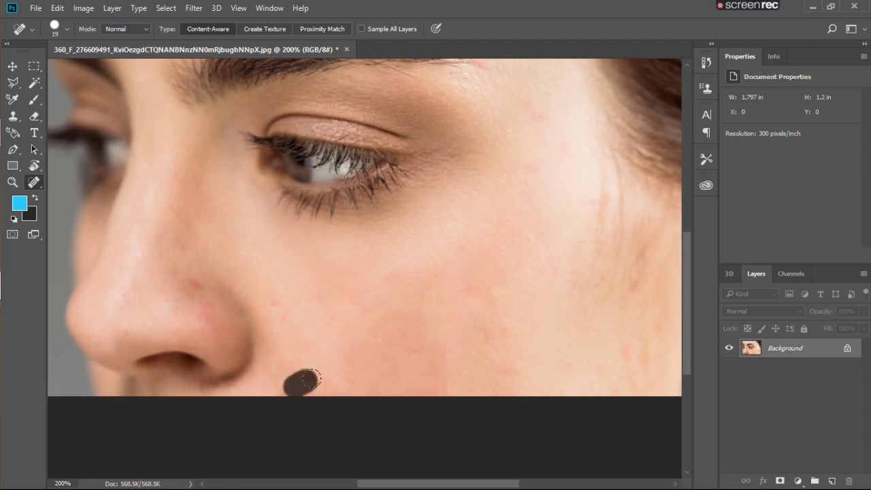
Step: Heal blemishes beside the nostril, down the nose side, bridge, and up to the eyelid crease
left_click_drag(268, 305, 262, 285)
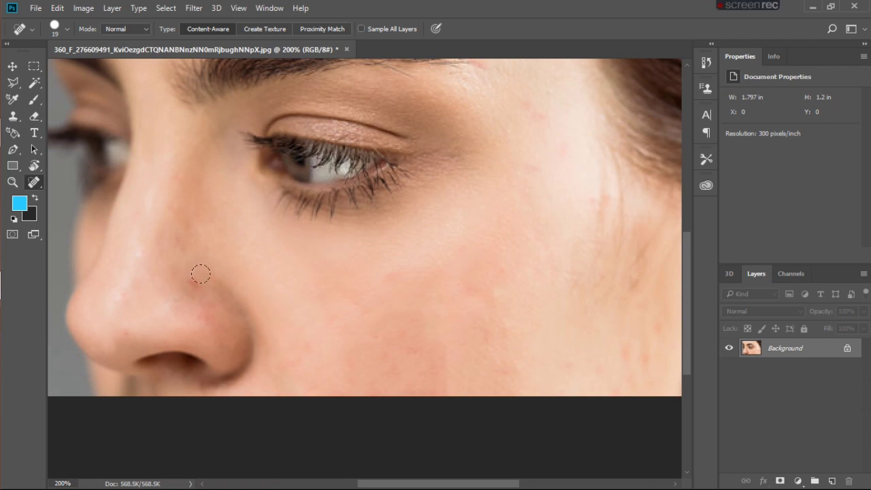
left_click_drag(202, 273, 245, 343)
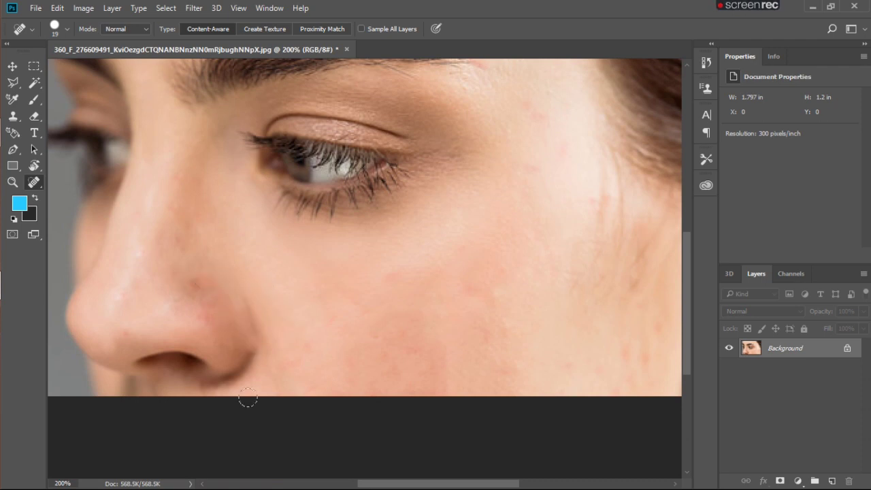
left_click_drag(241, 254, 261, 352)
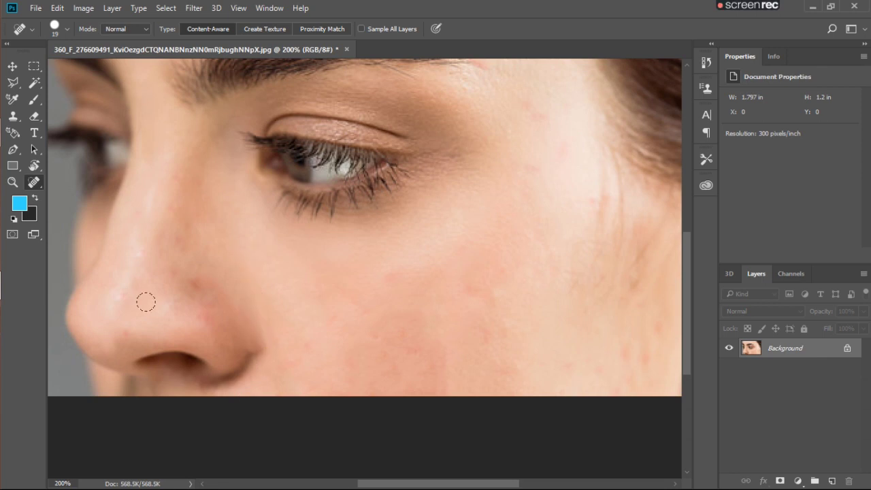
mouse_move(182, 162)
left_mouse_down()
mouse_move(188, 278)
mouse_move(165, 202)
mouse_move(200, 297)
left_mouse_up()
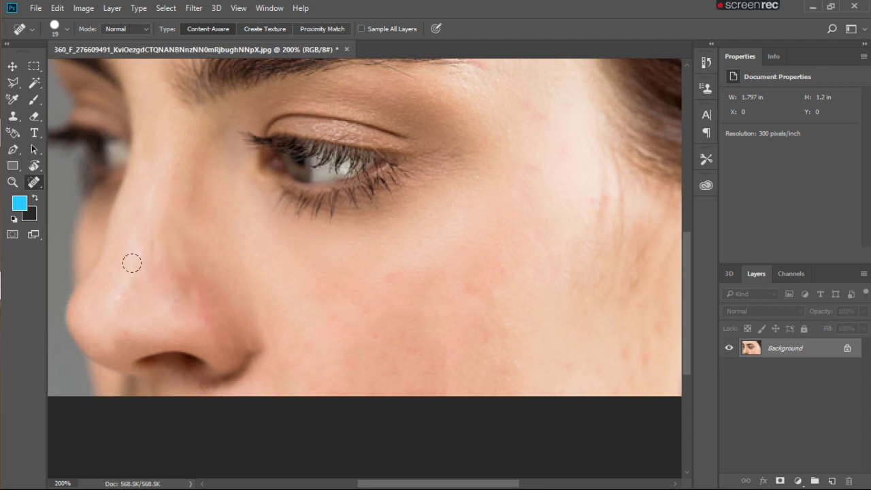
mouse_move(130, 265)
left_mouse_down()
mouse_move(180, 243)
mouse_move(175, 225)
left_mouse_up()
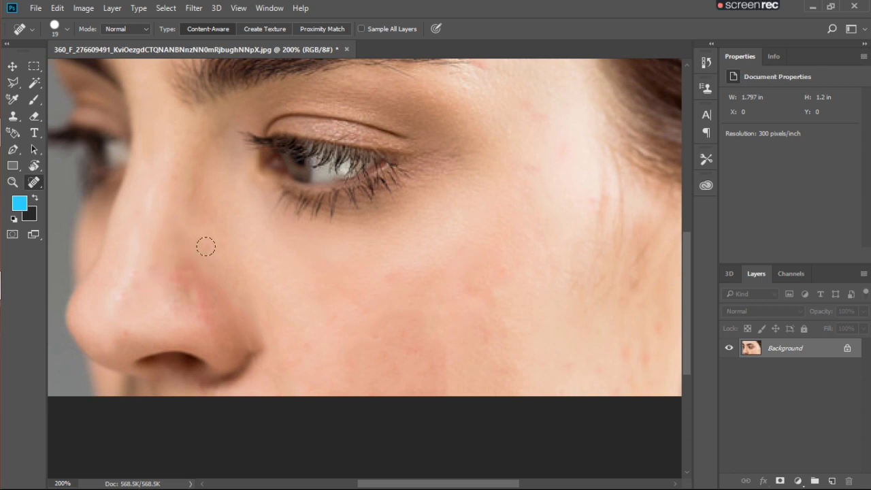
left_click_drag(511, 174, 411, 97)
Step: Zoom out and heal the leftover spots down the nose to its tip
key("ctrl+minus")
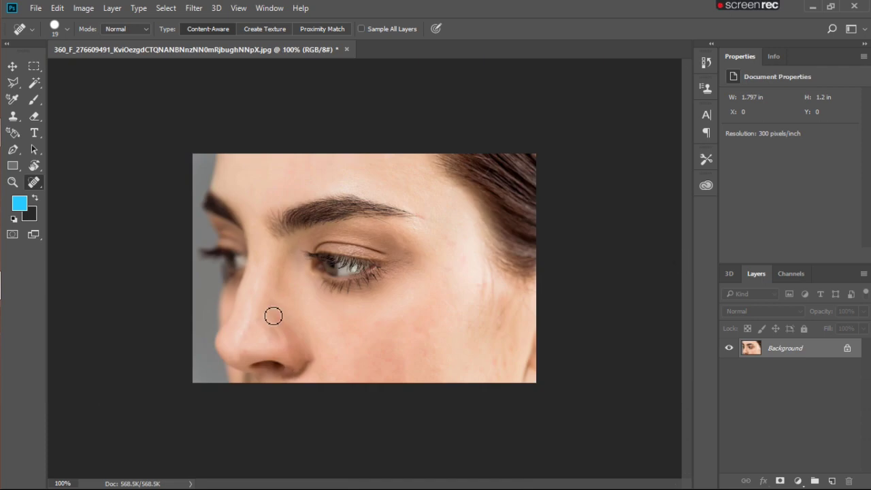
mouse_move(270, 310)
left_mouse_down()
mouse_move(315, 384)
mouse_move(293, 338)
left_mouse_up()
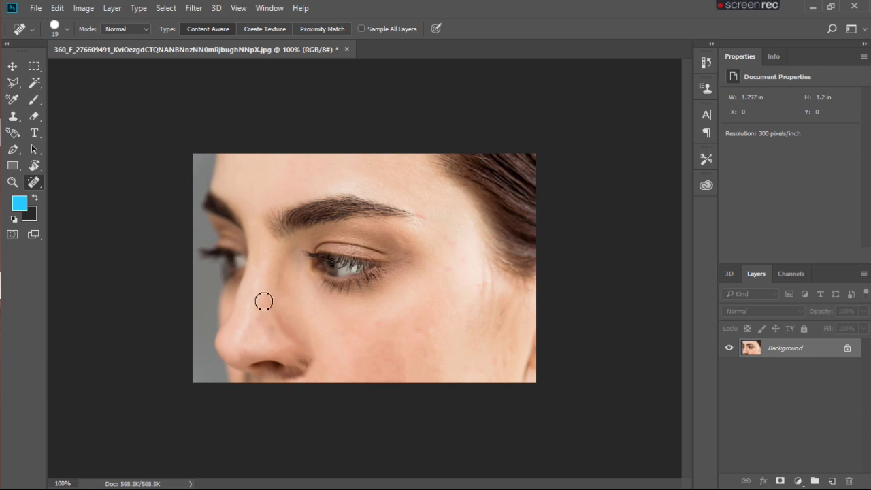
mouse_move(247, 293)
left_mouse_down()
mouse_move(292, 352)
mouse_move(308, 355)
left_mouse_up()
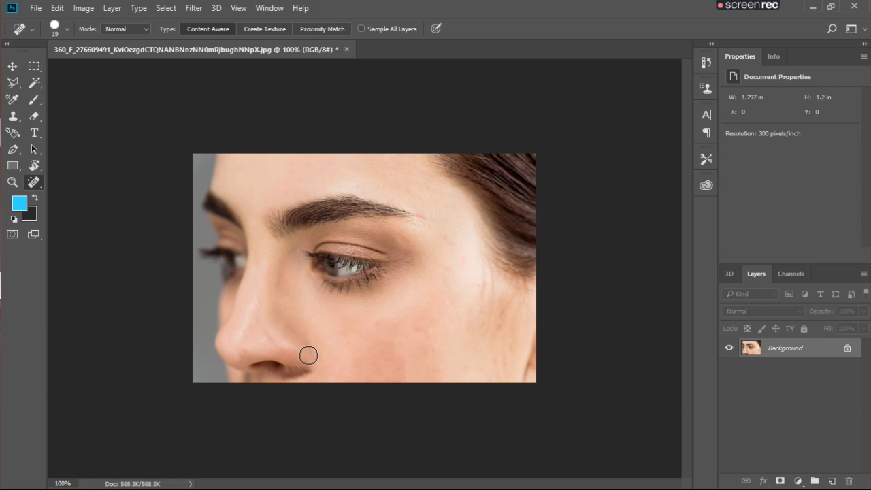
left_click_drag(243, 318, 272, 351)
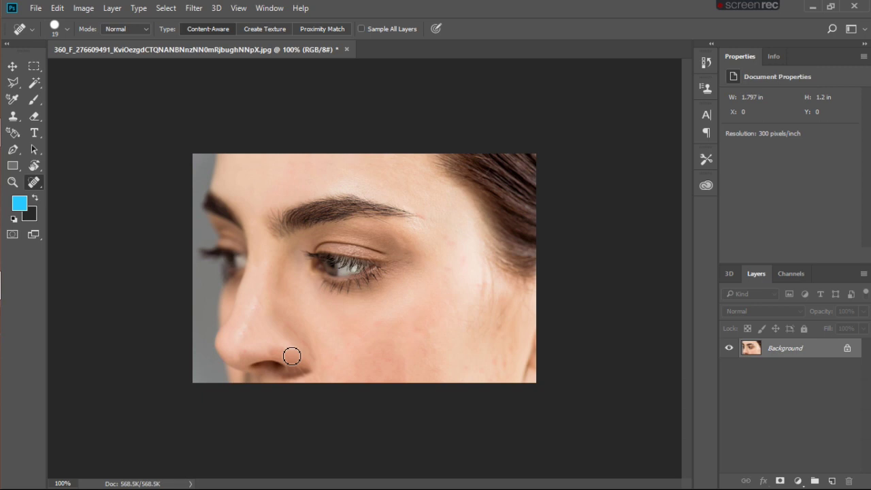
left_click_drag(317, 353, 288, 323)
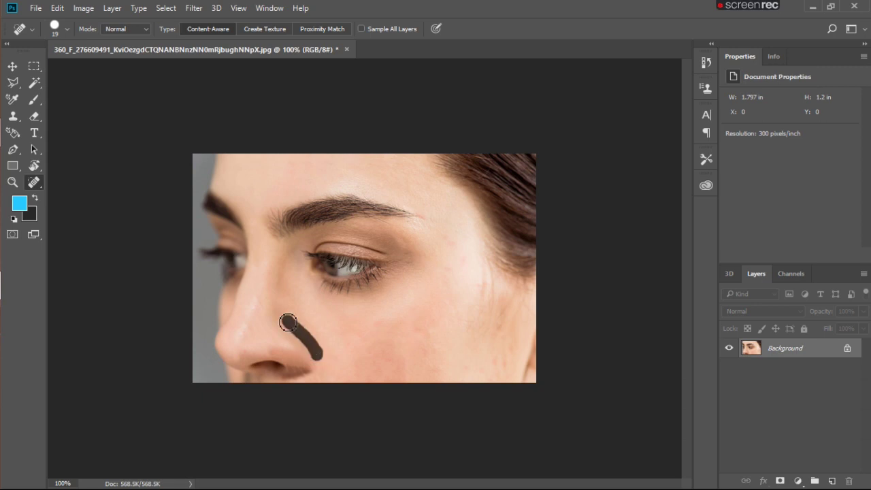
Step: Heal the last blemishes under the nose, above the upper lip, and on the right cheek
mouse_move(319, 374)
left_mouse_down()
mouse_move(280, 374)
mouse_move(297, 359)
left_mouse_up()
left_click(302, 383)
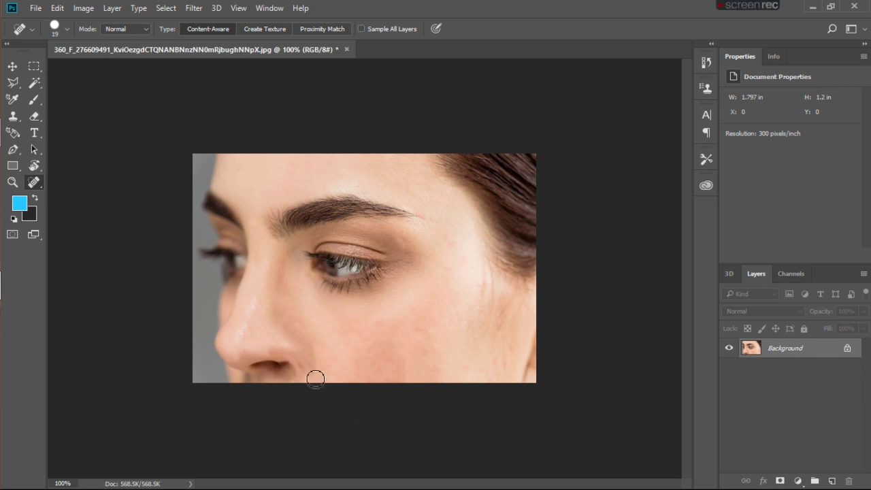
left_click_drag(314, 378, 301, 362)
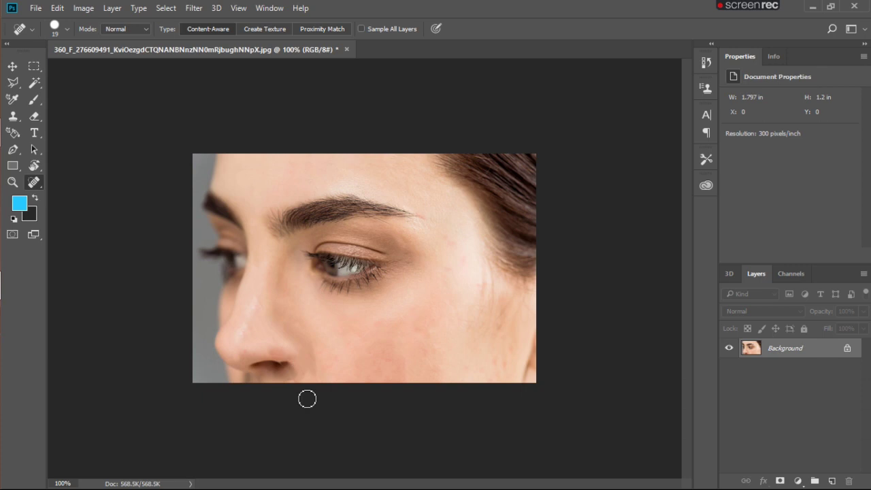
left_click_drag(297, 379, 286, 363)
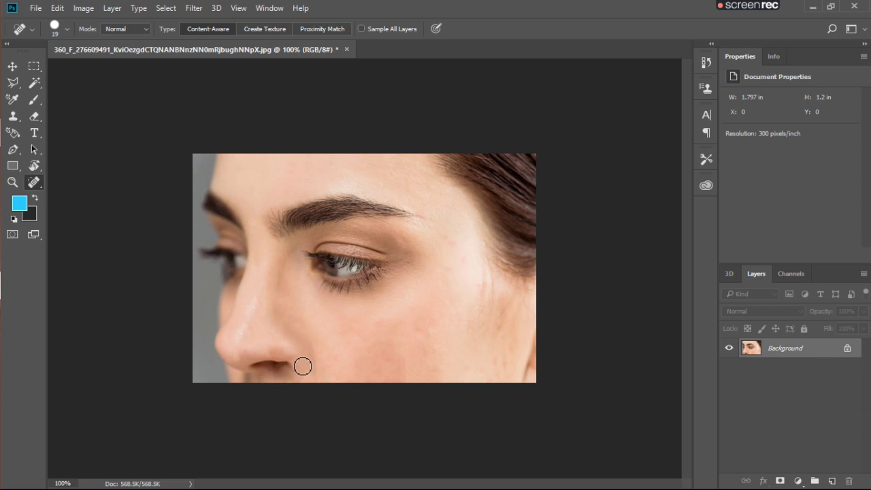
left_click_drag(511, 308, 509, 324)
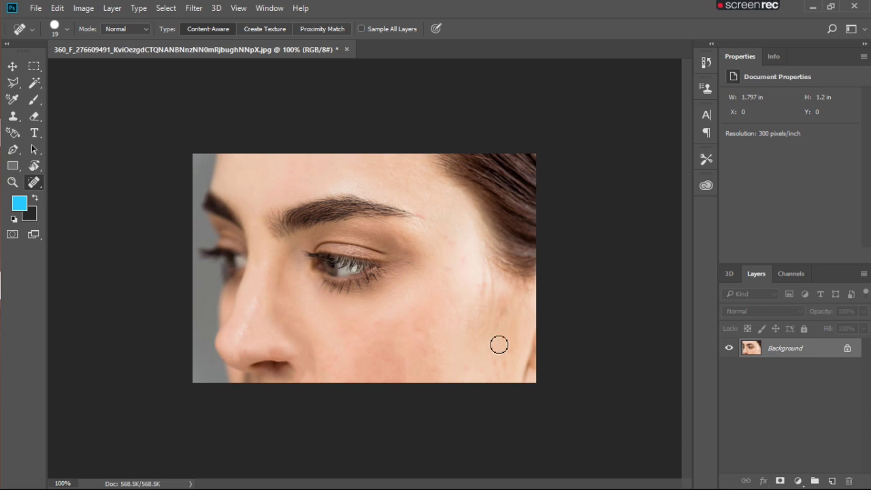